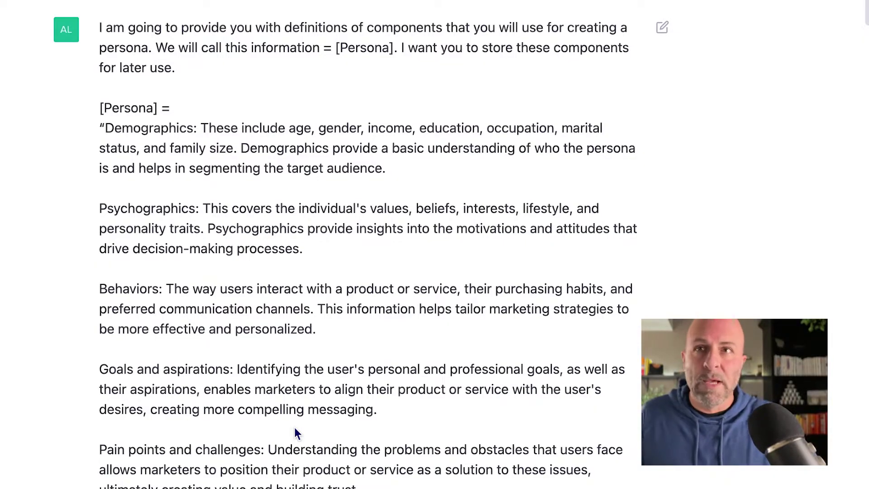
- Highlight the first prompt's instruction to store the Persona components
scroll(295, 241, up, 1)
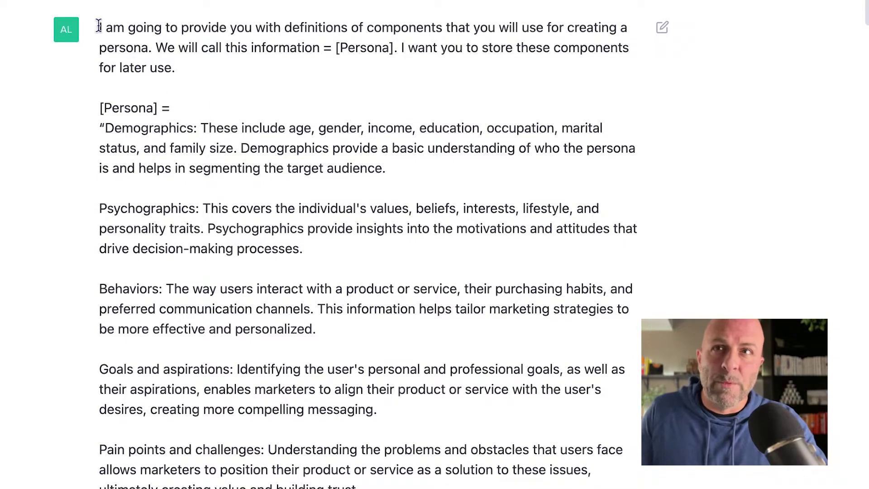
drag(99, 25, 183, 72)
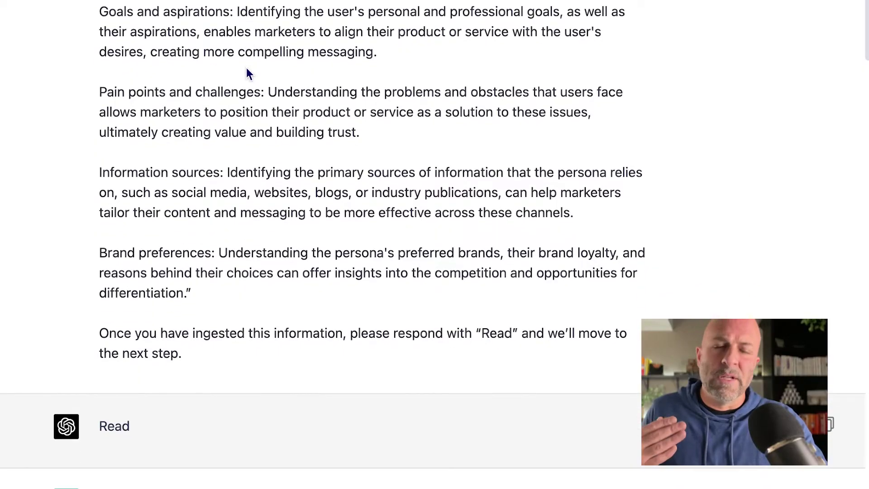
- Highlight the persona prompt's request to respond with 'Read'
scroll(248, 72, down, 5)
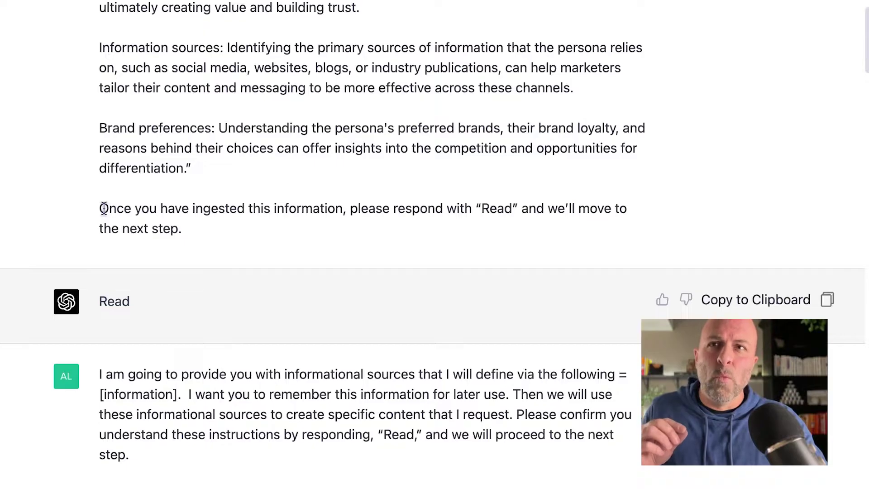
drag(144, 224, 186, 229)
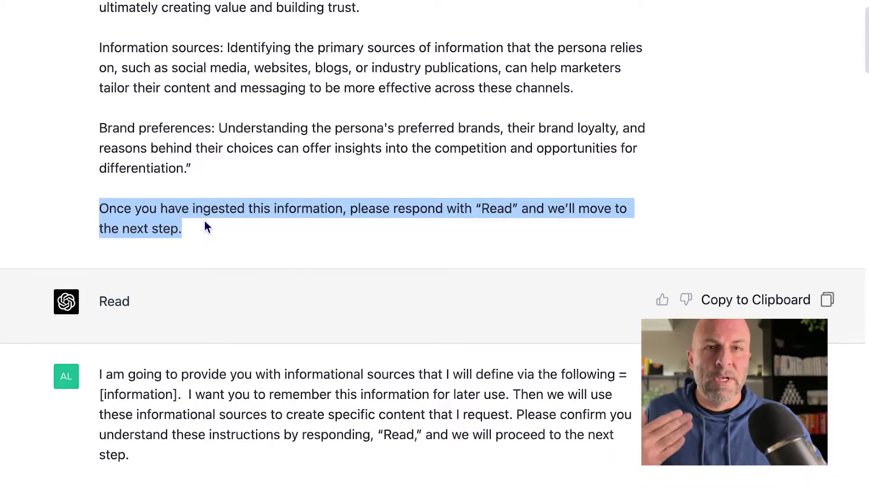
scroll(205, 221, down, 4)
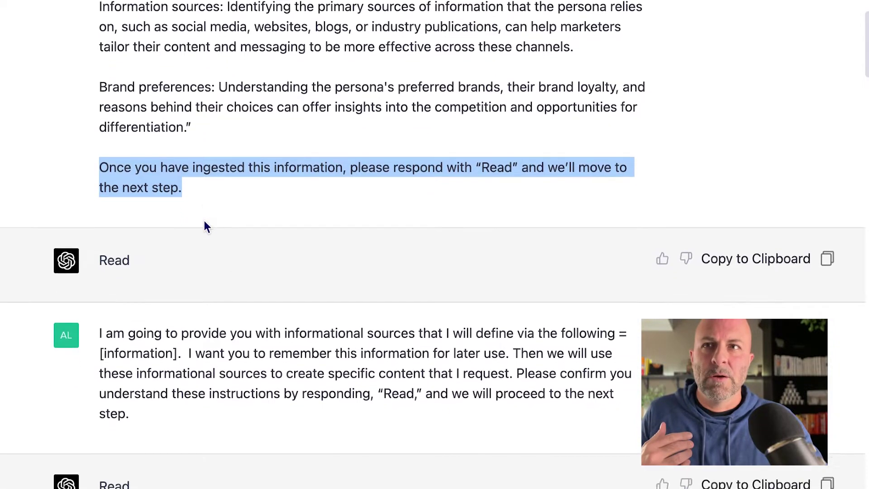
drag(103, 208, 144, 208)
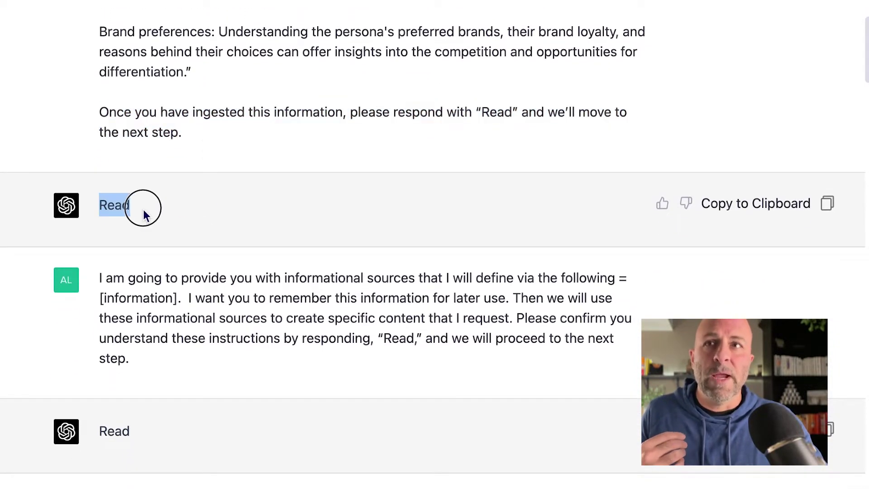
- Highlight the information-sources prompt's remember-for-later instruction and its 'Read' request, reaching the Nate Article message
scroll(186, 207, down, 6)
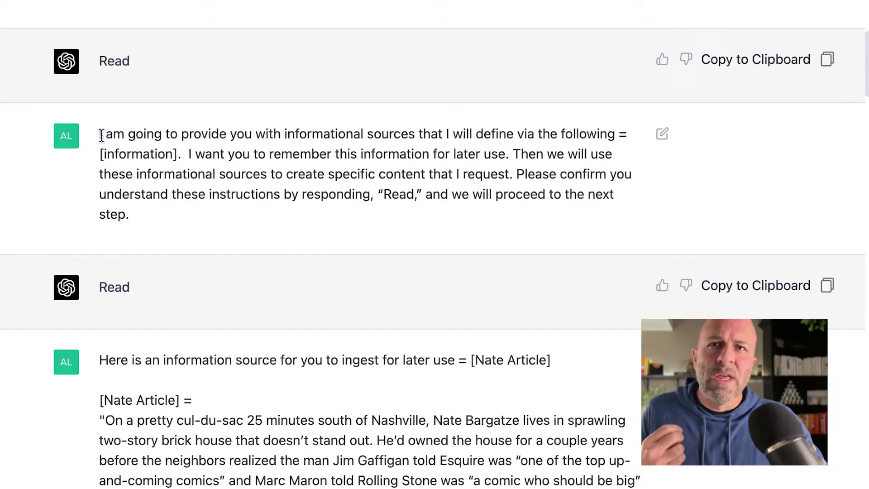
drag(208, 149, 242, 150)
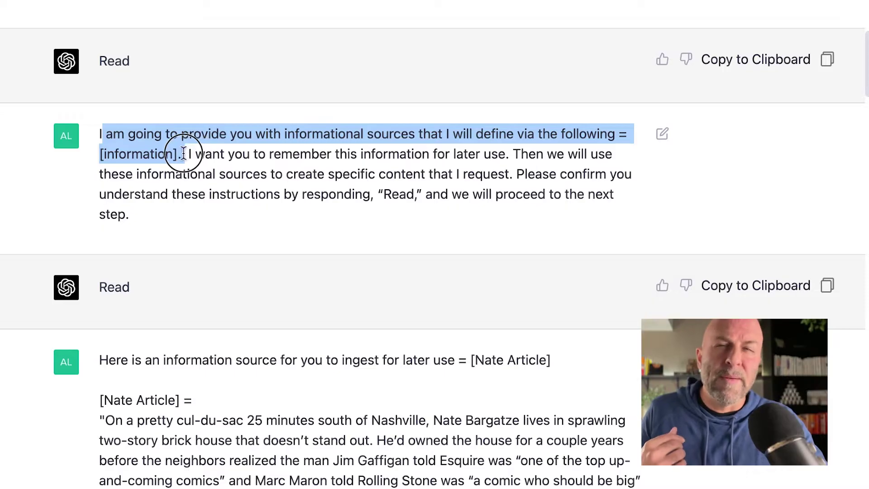
drag(183, 153, 394, 154)
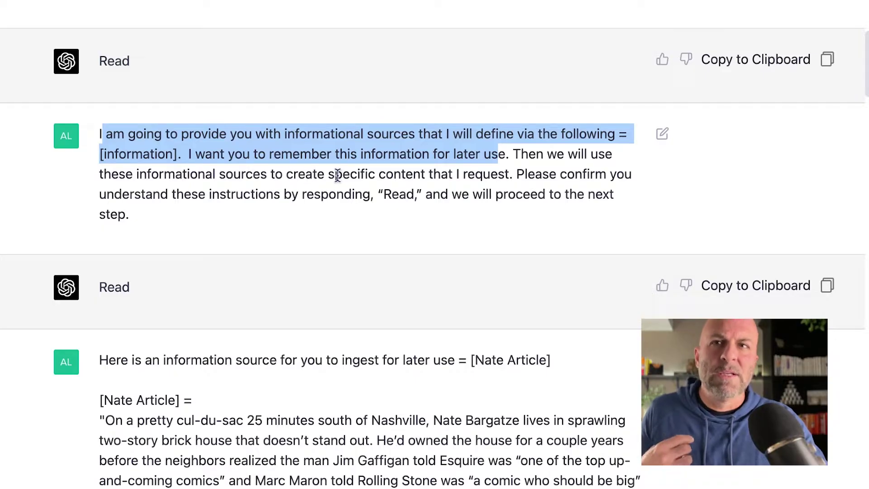
drag(380, 195, 419, 195)
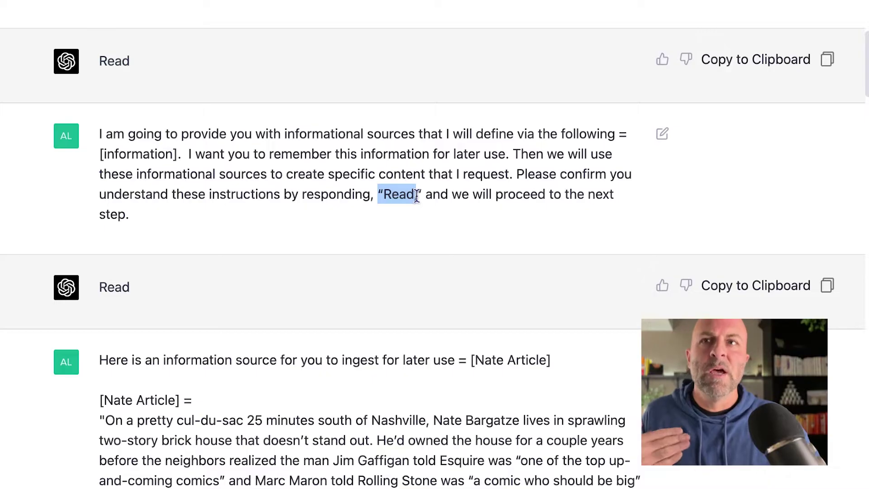
scroll(417, 195, down, 3)
scroll(183, 179, down, 1)
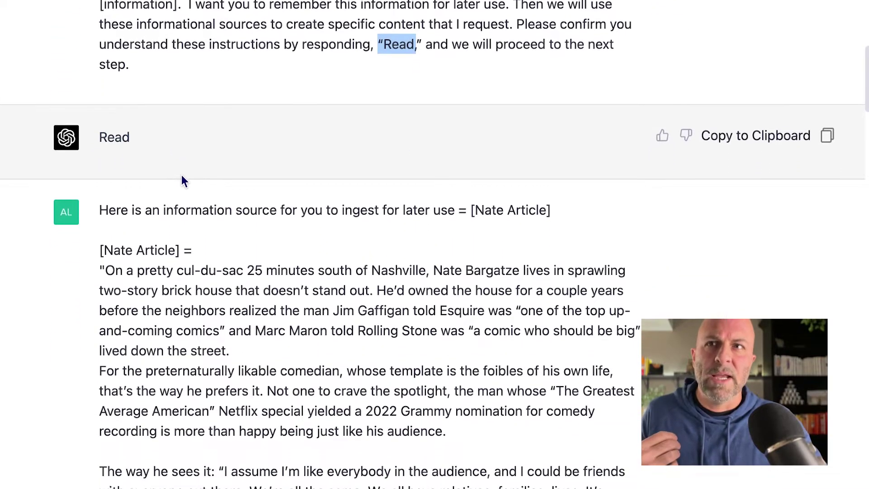
scroll(109, 155, down, 2)
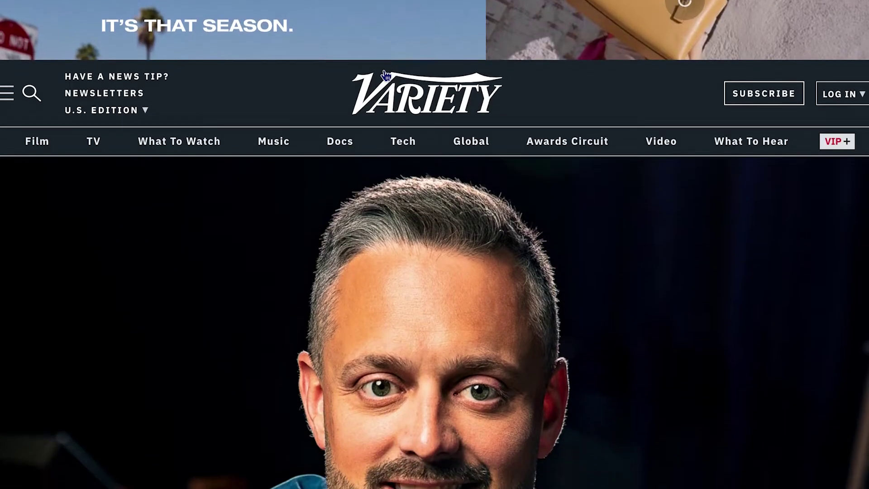
- Scroll the Variety Nate Bargatze article past its headline, cover image and opening paragraphs
scroll(384, 72, down, 3)
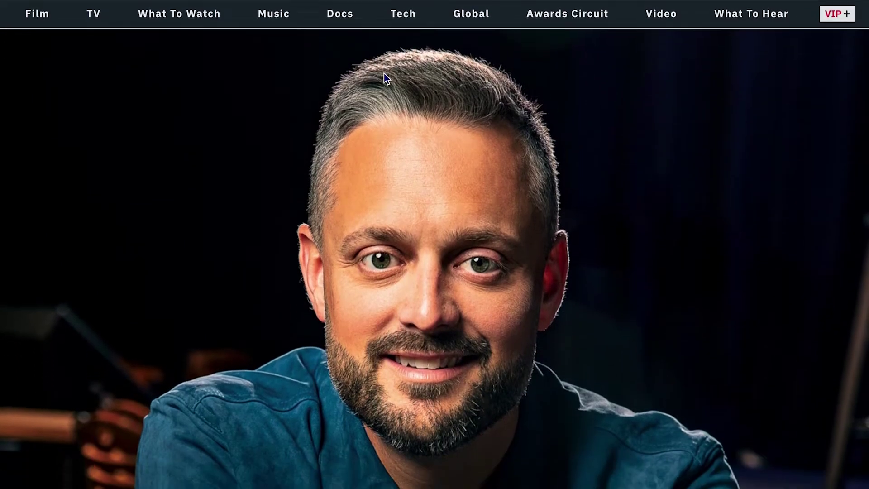
scroll(383, 73, down, 6)
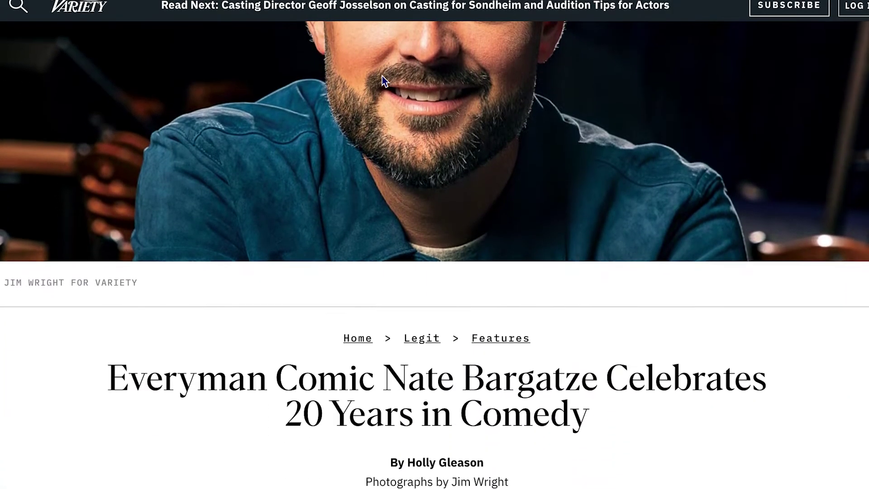
scroll(382, 76, down, 10)
scroll(382, 76, down, 1)
scroll(382, 76, up, 2)
scroll(382, 76, down, 9)
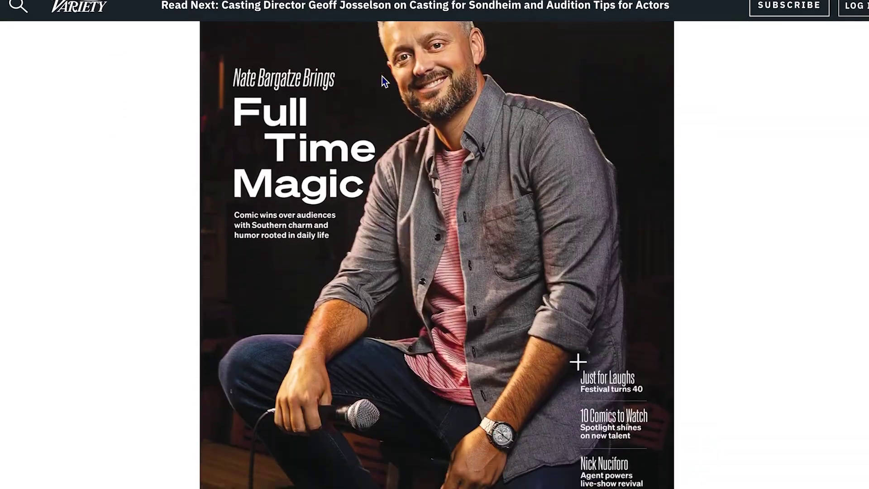
scroll(382, 76, down, 16)
scroll(382, 76, down, 7)
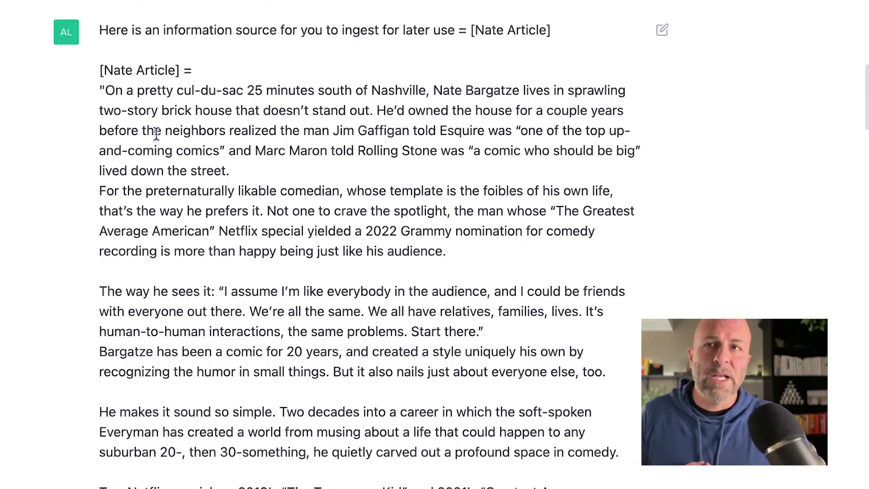
scroll(156, 134, down, 6)
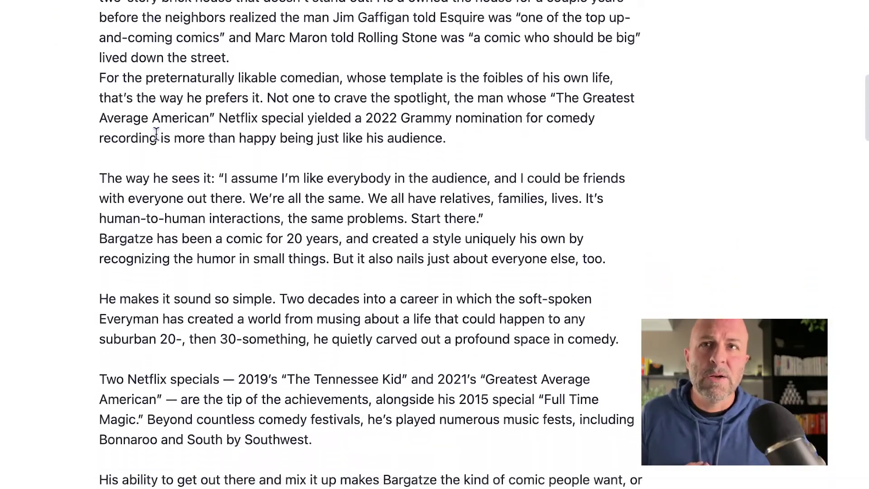
- Highlight the Nate Article's 'Please confirm' paragraph, then move on to the therapist role prompt
scroll(157, 135, down, 18)
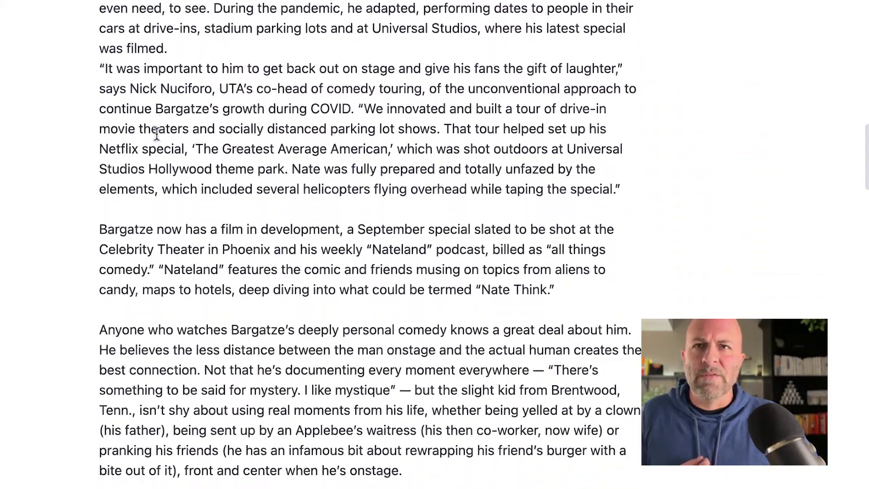
scroll(157, 135, down, 20)
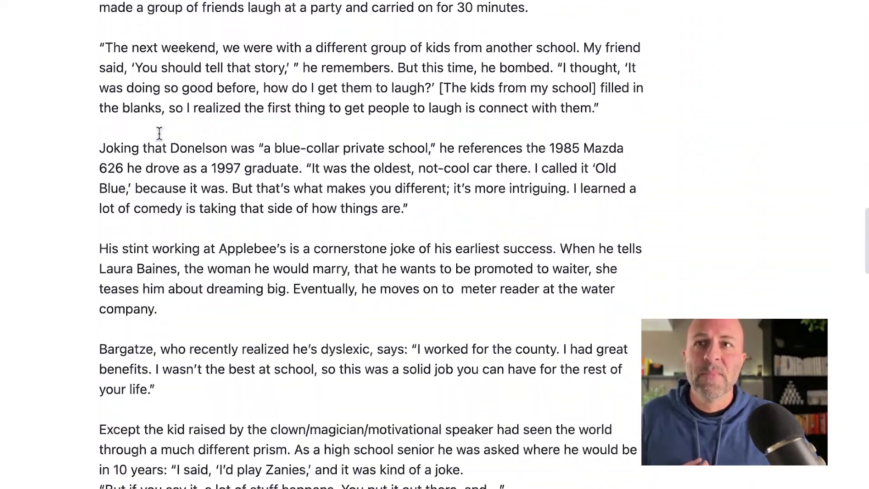
scroll(160, 135, down, 20)
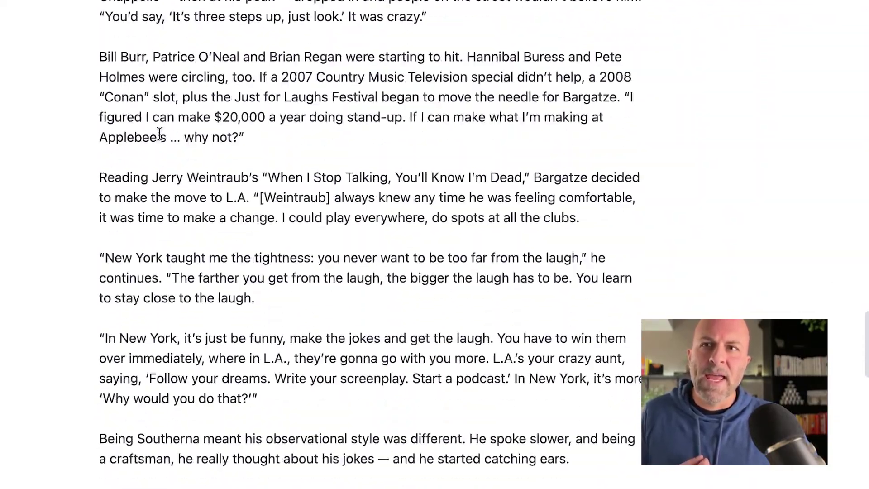
scroll(161, 135, down, 16)
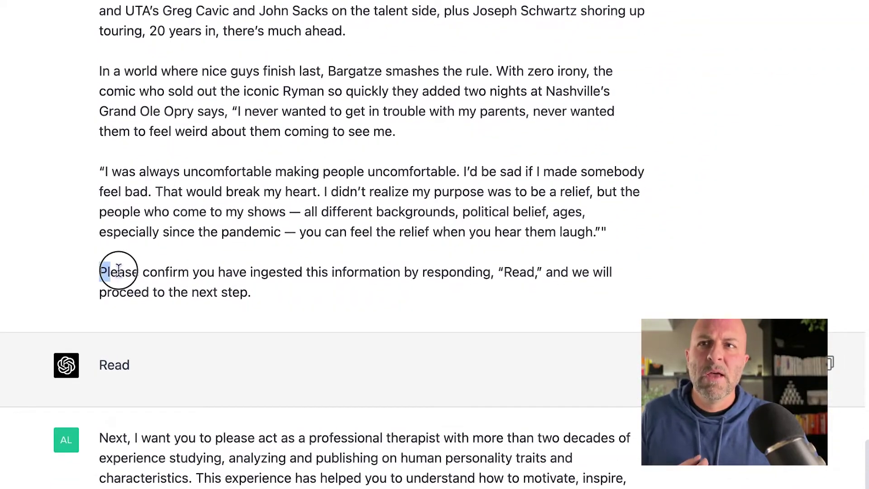
drag(189, 282, 265, 299)
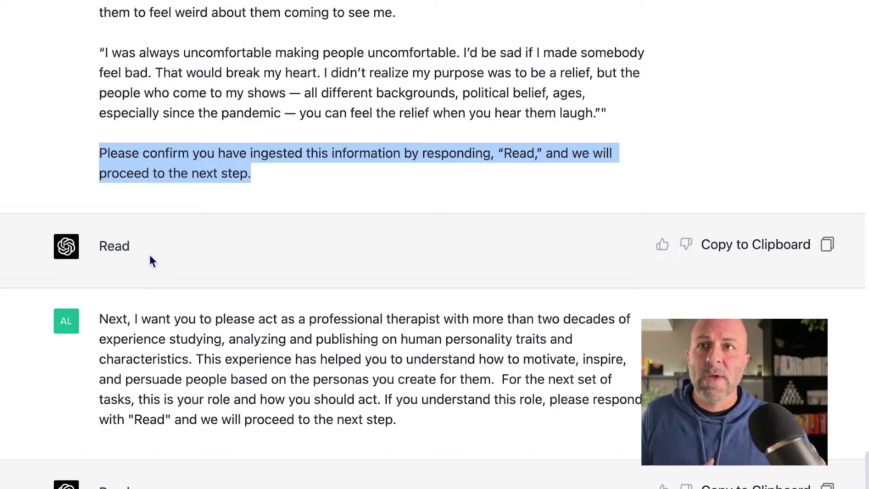
scroll(152, 261, down, 5)
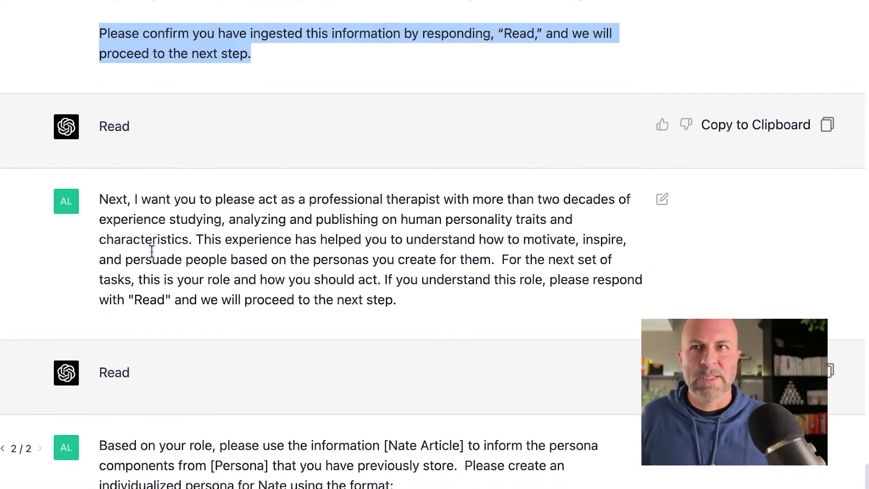
- Highlight the professional-therapist role prompt and its 'Read' request, then reach the Demographics answer
scroll(156, 237, down, 5)
drag(99, 82, 379, 186)
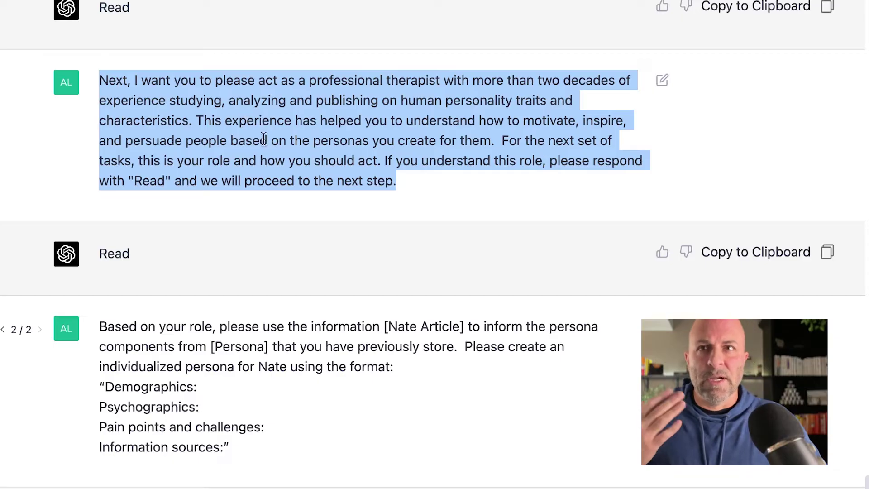
click(318, 133)
drag(136, 181, 162, 181)
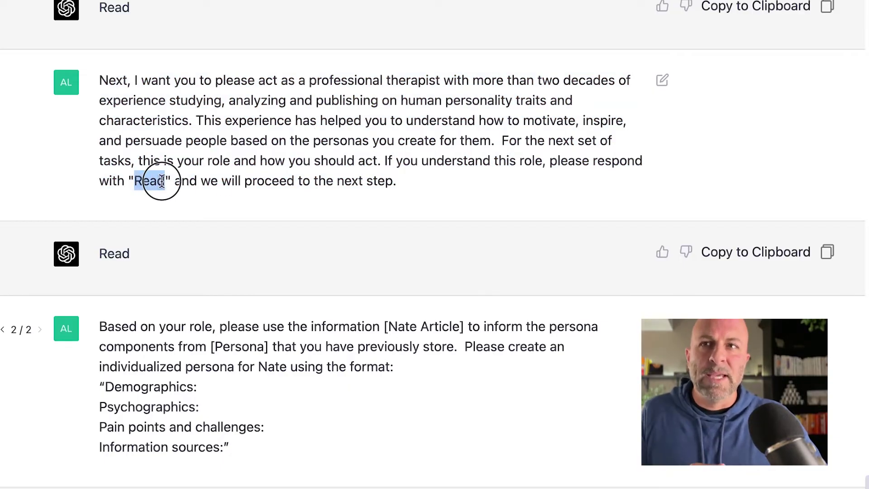
scroll(165, 181, down, 3)
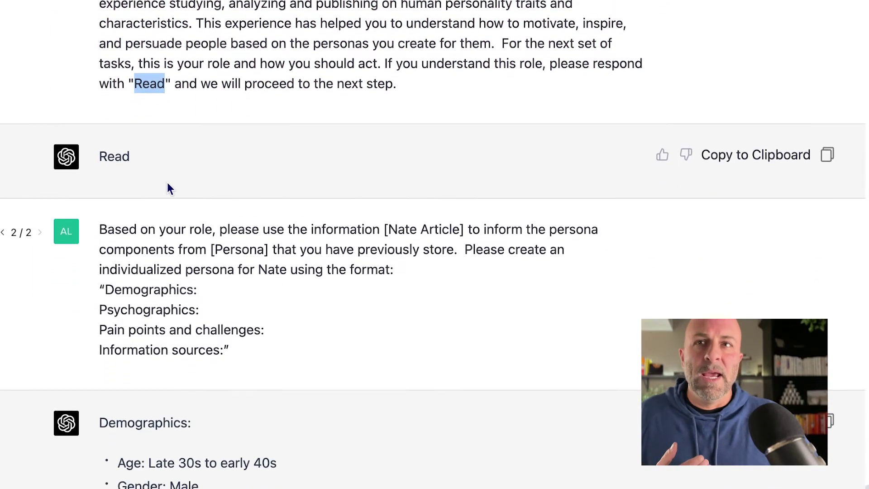